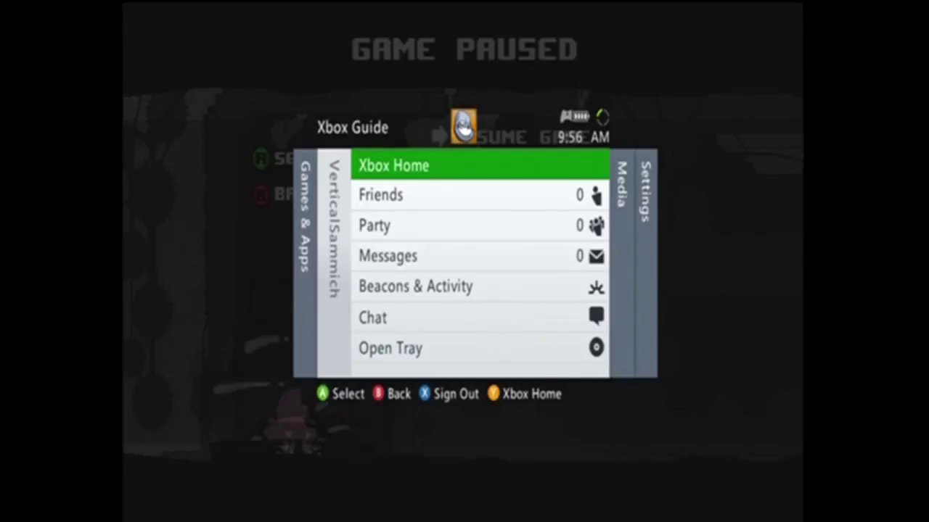
key("Escape")
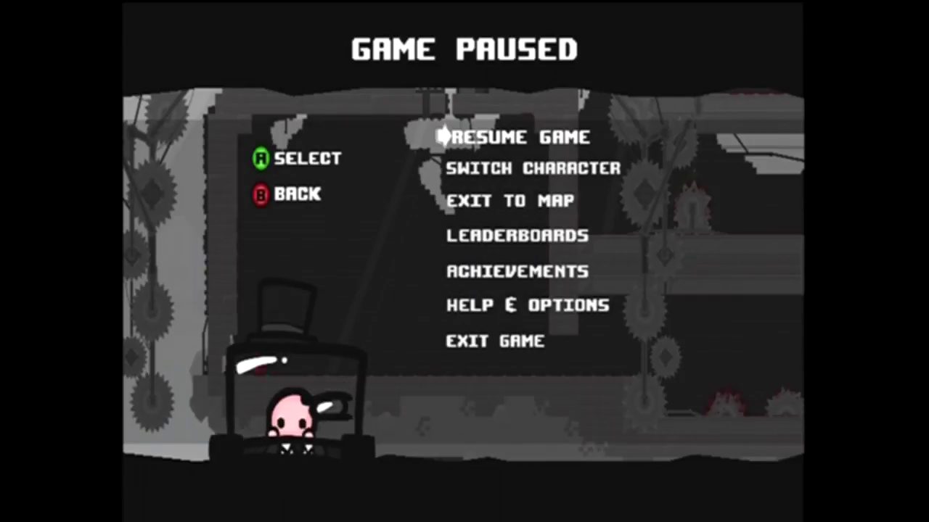
key("Return")
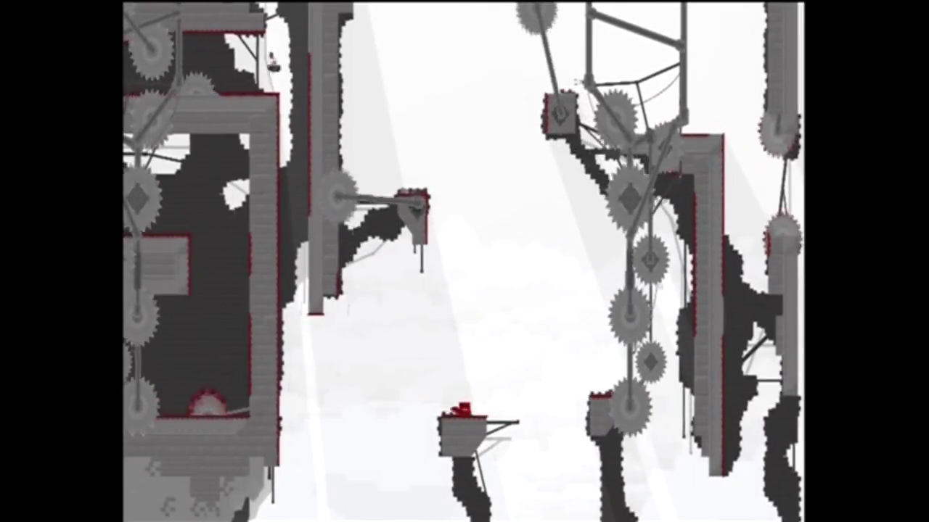
key("space")
key("Right")
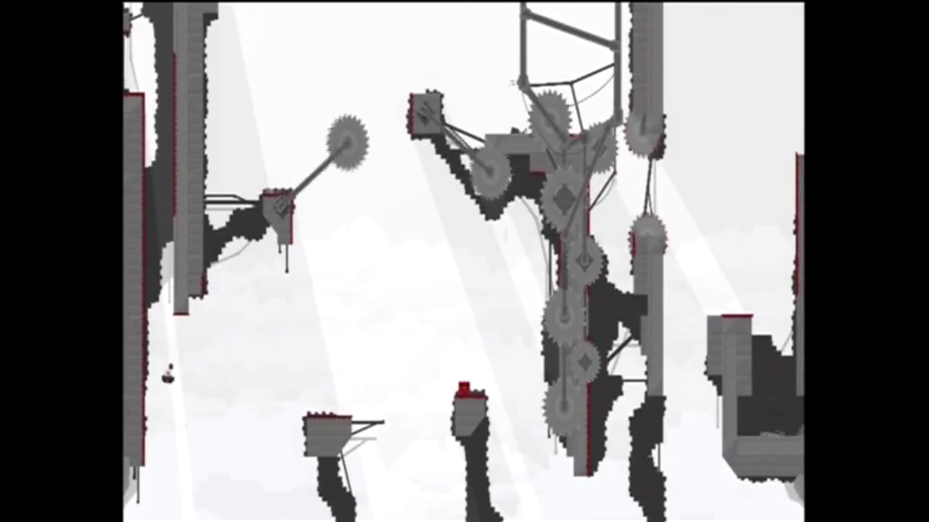
key("space")
key("Right")
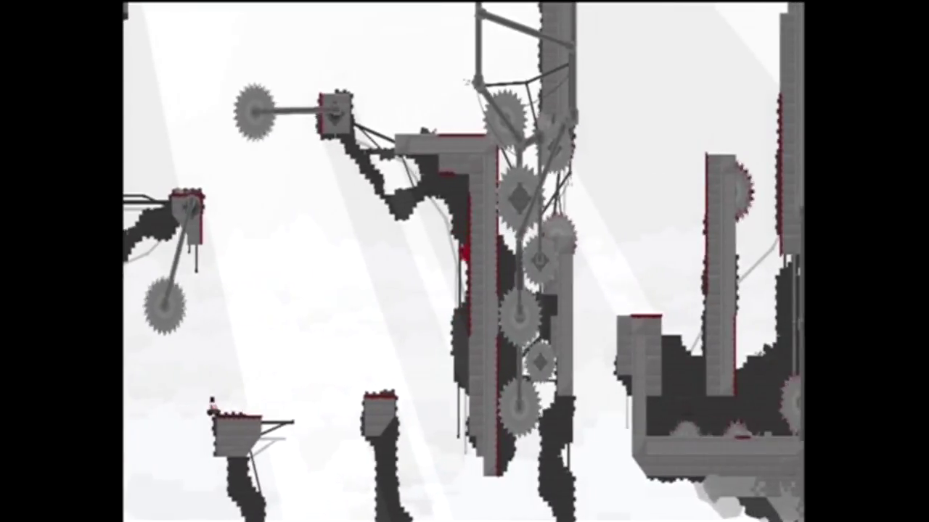